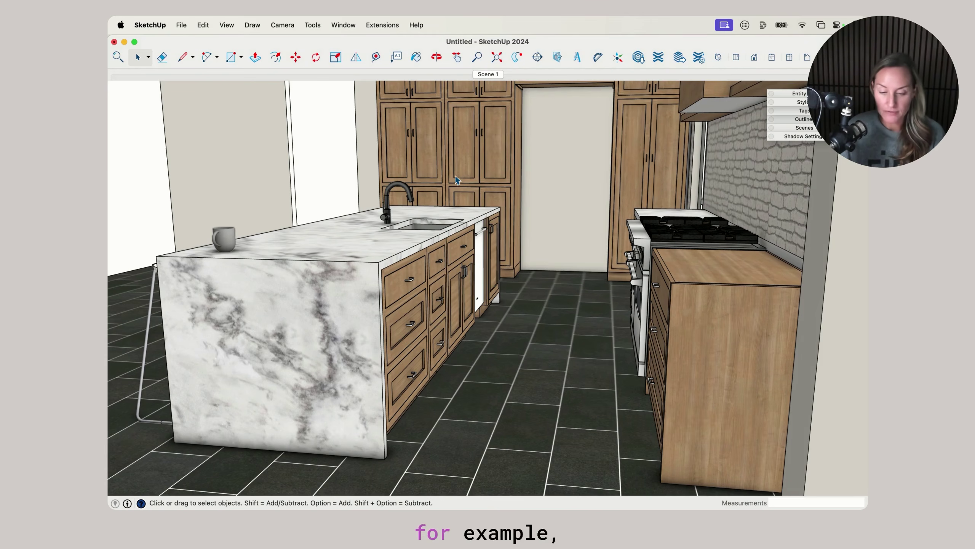
# - Select the grouped kitchen island with its waterfall marble counter, sink and dishwasher
pyautogui.click(438, 289)
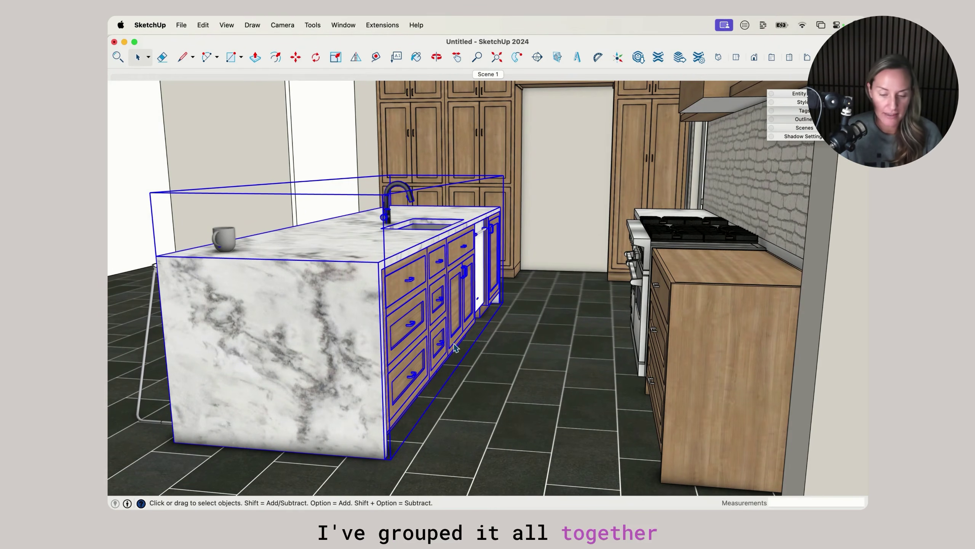
# - Test and undo blue and green flips, then flip the island on the red plane to reverse the dishwasher side
pyautogui.moveTo(370, 246); pyautogui.dragTo(399, 261, button='middle')
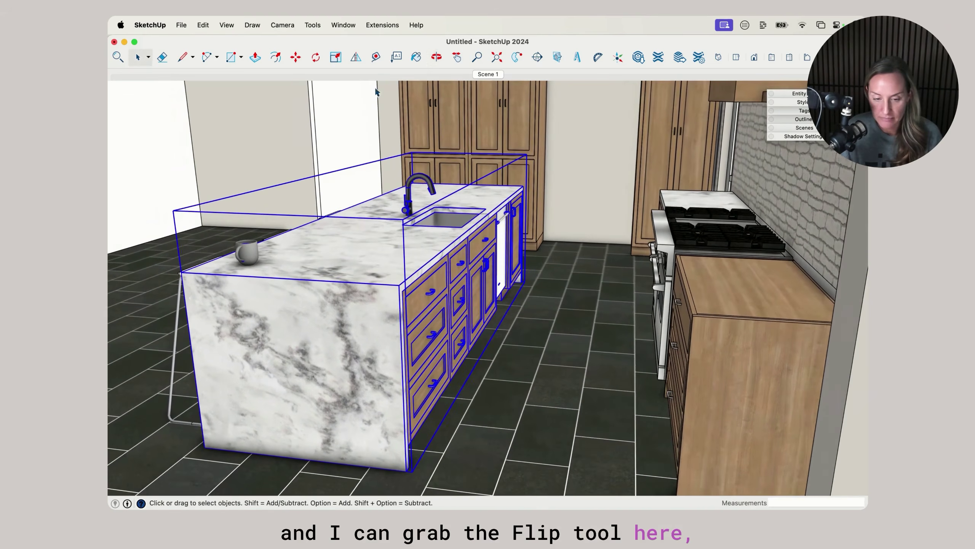
pyautogui.click(355, 58)
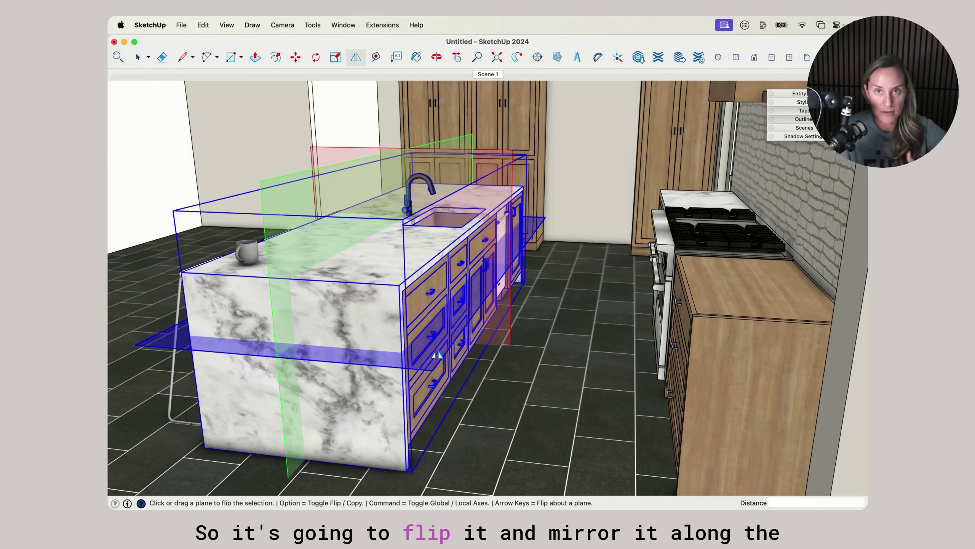
pyautogui.click(437, 355)
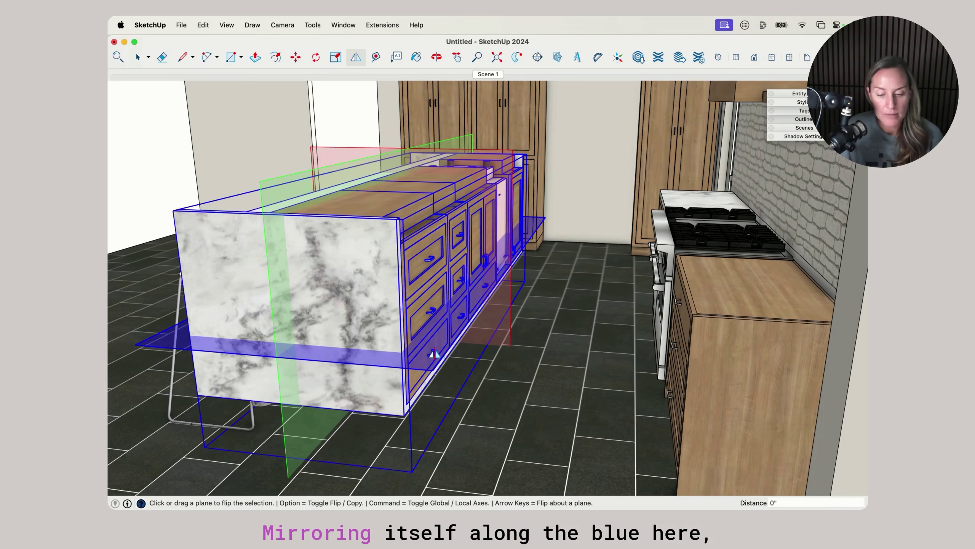
pyautogui.click(436, 354)
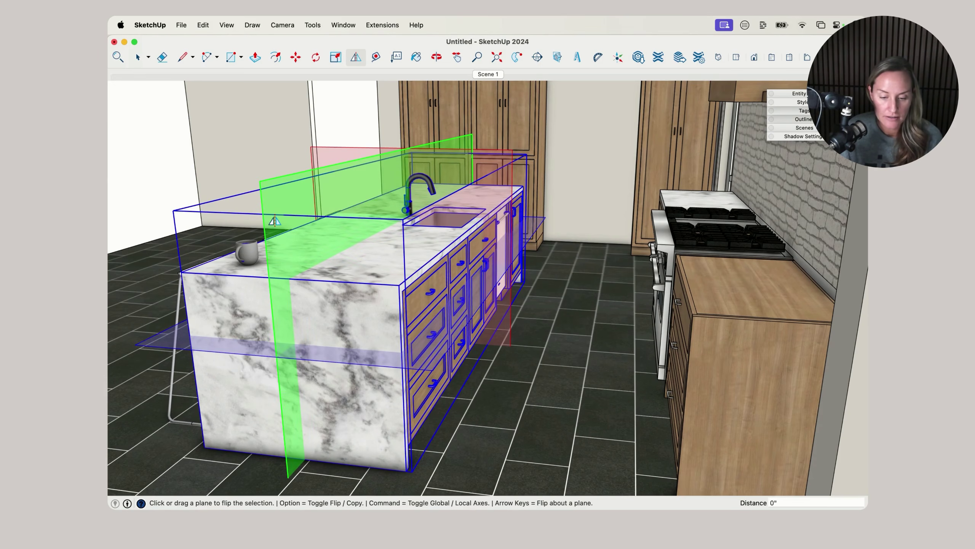
pyautogui.click(275, 221)
pyautogui.click(321, 176)
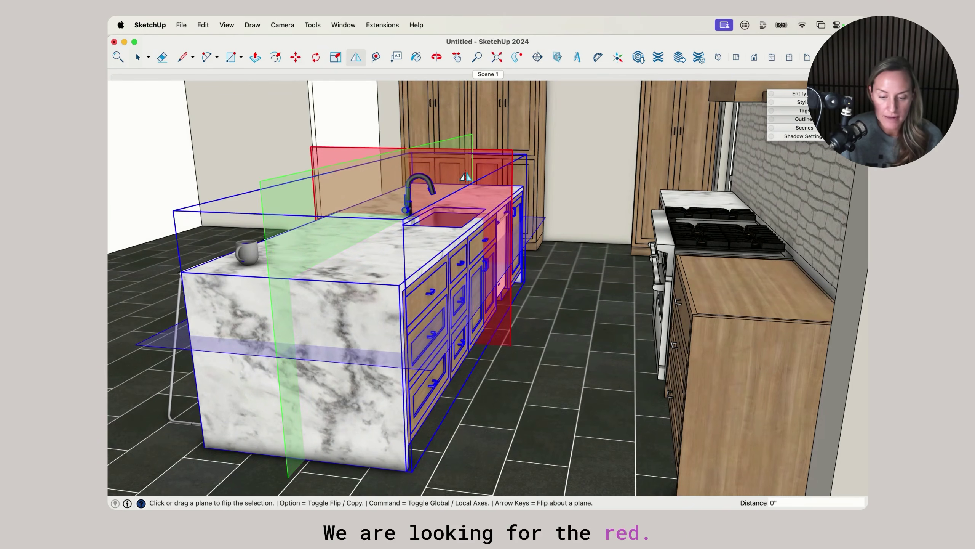
pyautogui.click(504, 190)
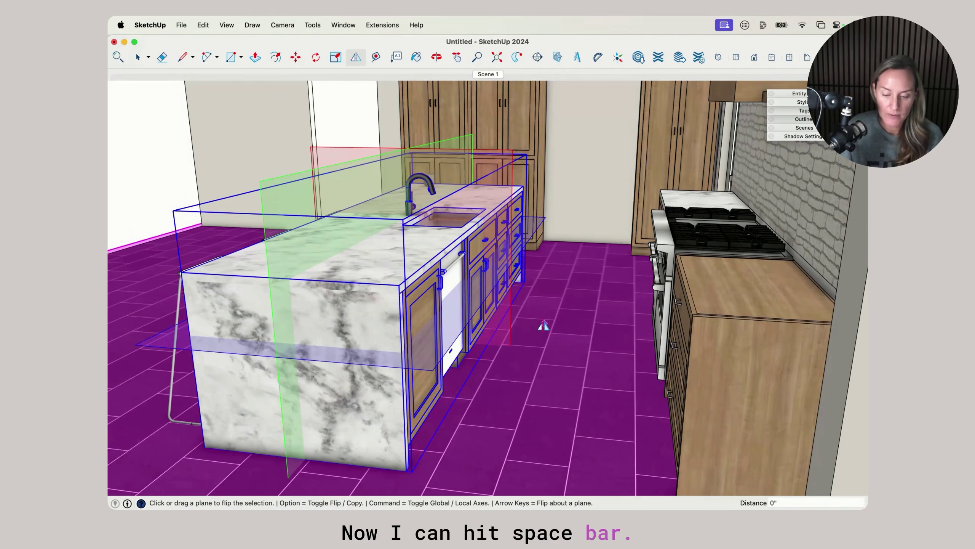
pyautogui.press('space')
# - Select the marble countertop on the cabinet left of the range and zoom in toward the range wall
pyautogui.moveTo(544, 292); pyautogui.dragTo(378, 244, button='middle')
pyautogui.click(378, 244)
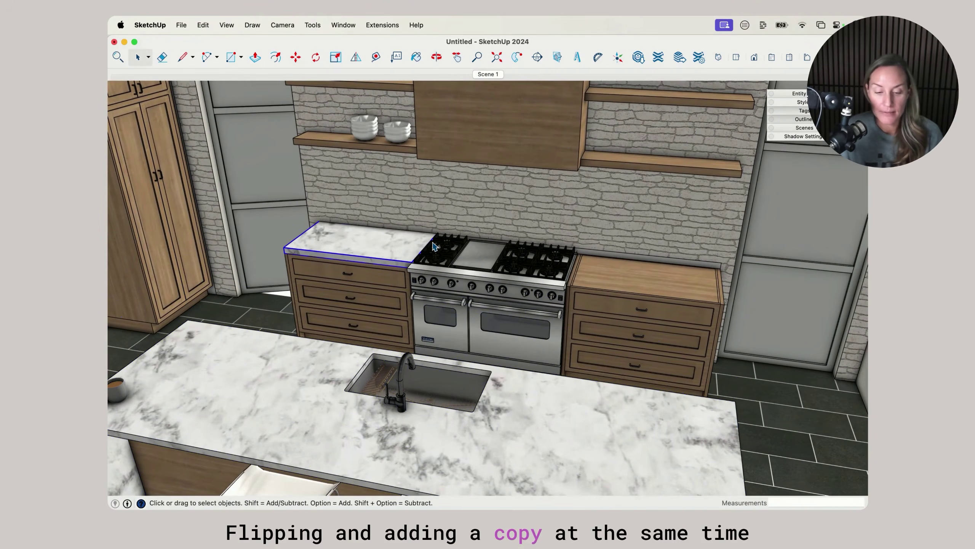
pyautogui.scroll(5, 443, 241)
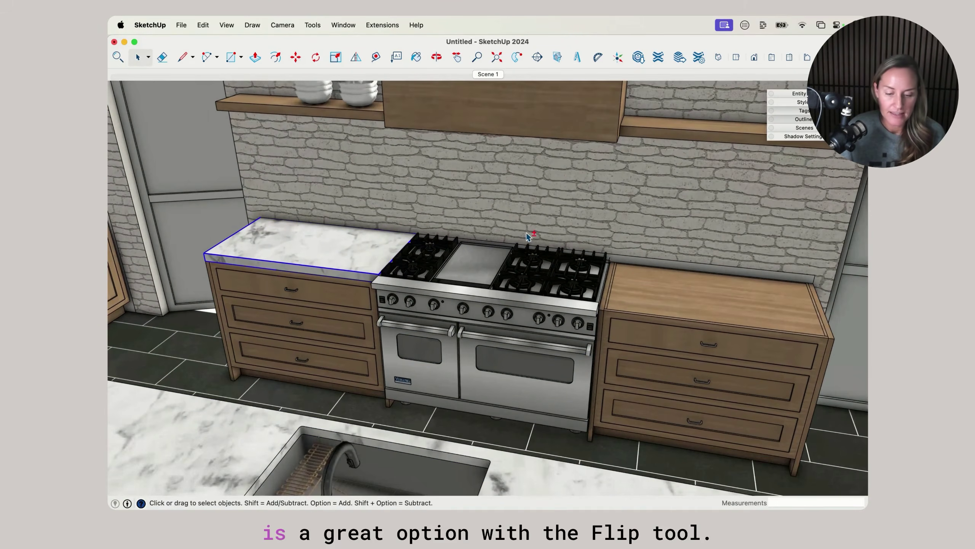
pyautogui.moveTo(531, 236); pyautogui.dragTo(510, 256, button='middle')
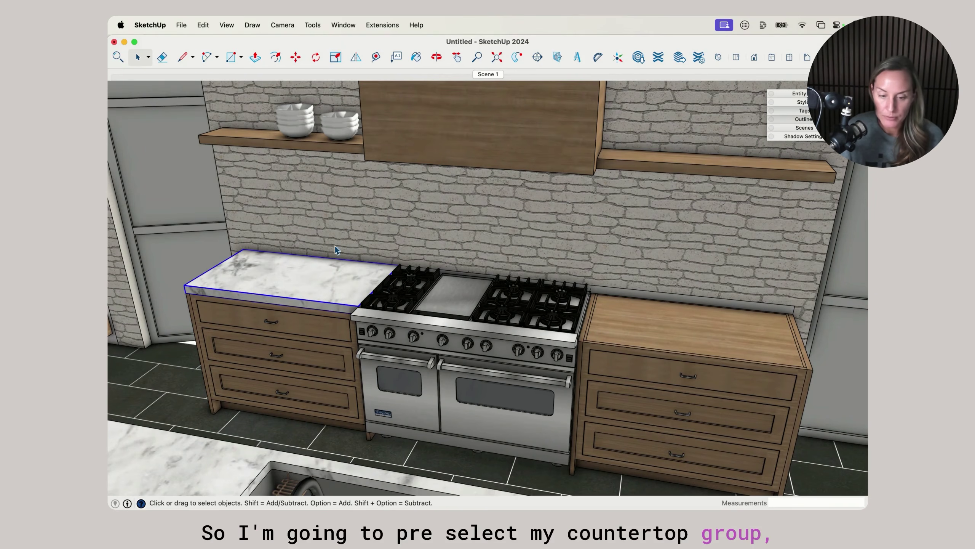
# - Flip-copy the left marble countertop end to end on the red plane, keeping the original
pyautogui.click(355, 58)
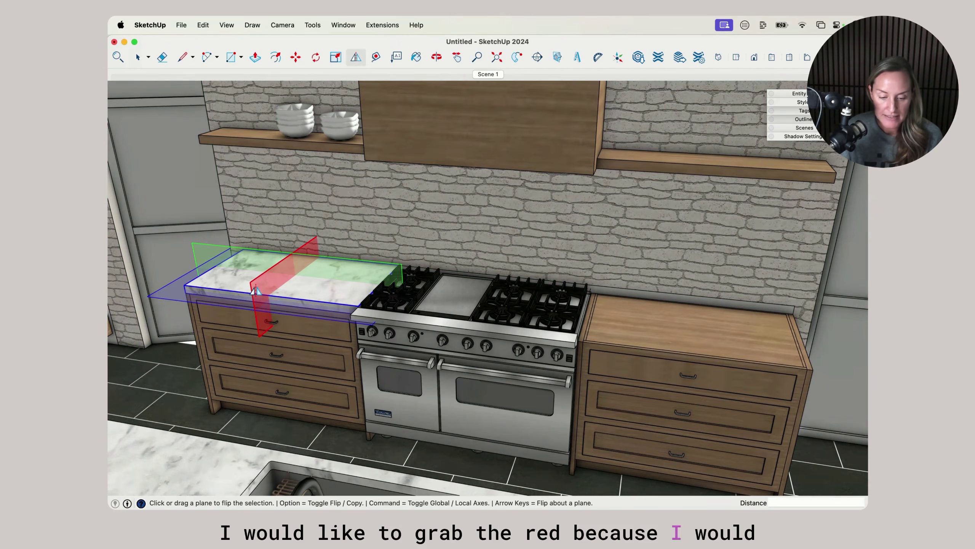
pyautogui.moveTo(258, 291)
pyautogui.mouseDown()
pyautogui.moveTo(235, 290)
pyautogui.moveTo(260, 293)
pyautogui.mouseUp()
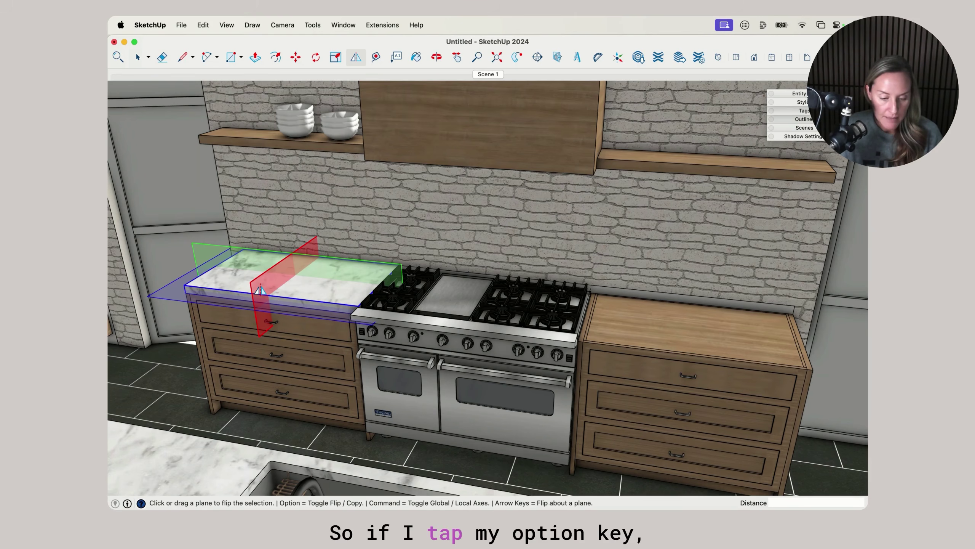
pyautogui.press('alt')
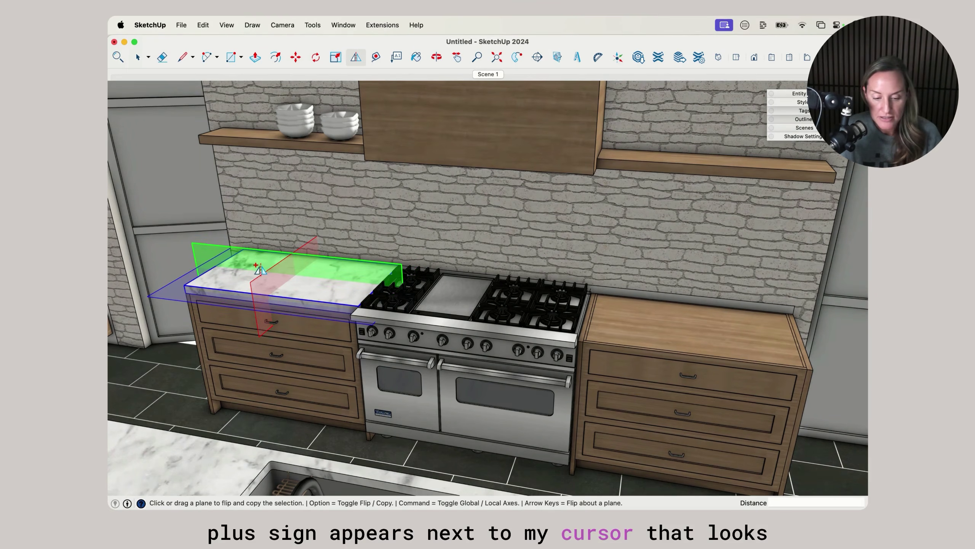
pyautogui.press('alt')
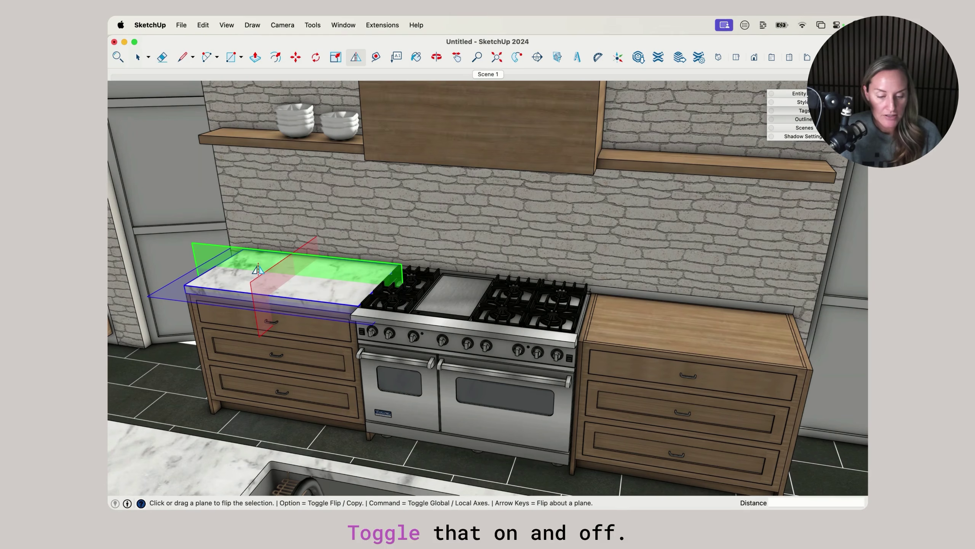
pyautogui.press('alt')
pyautogui.press('alt')
pyautogui.press('alt')
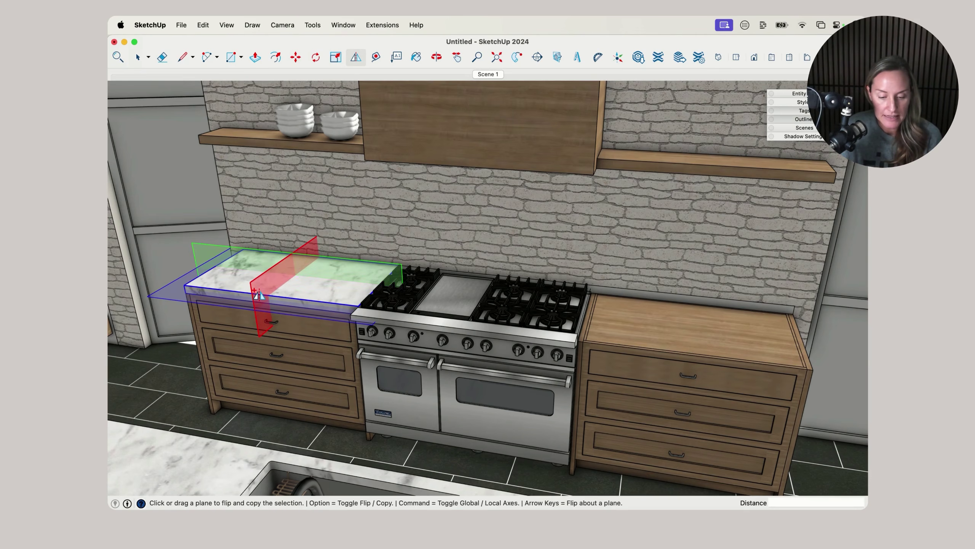
pyautogui.click(256, 293)
pyautogui.press('space')
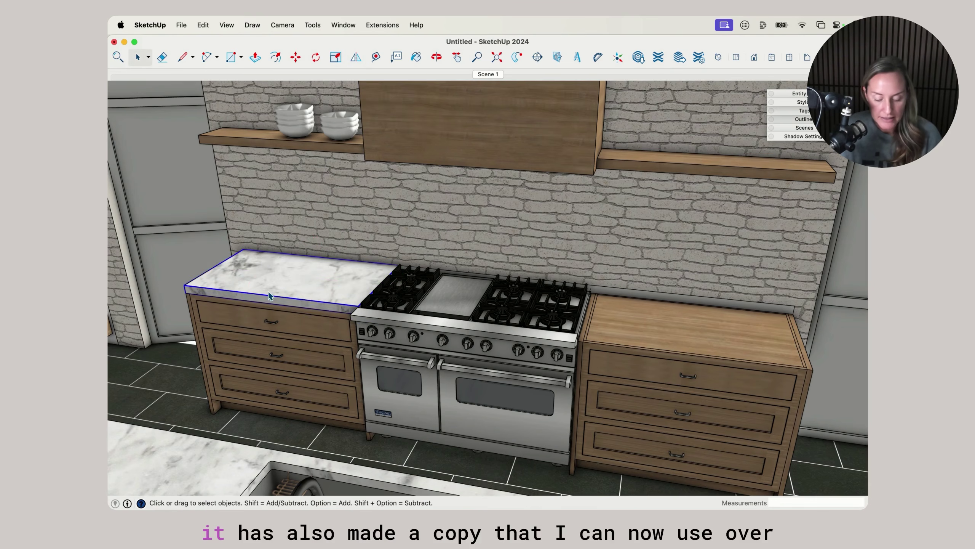
# - Move the countertop copy onto the wooden cabinet right of the range
pyautogui.press('m')
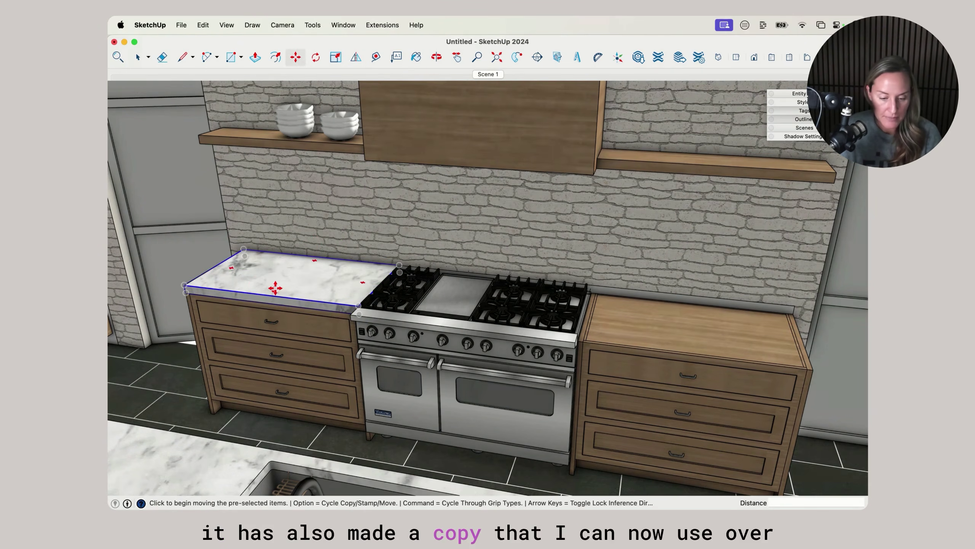
pyautogui.click(276, 288)
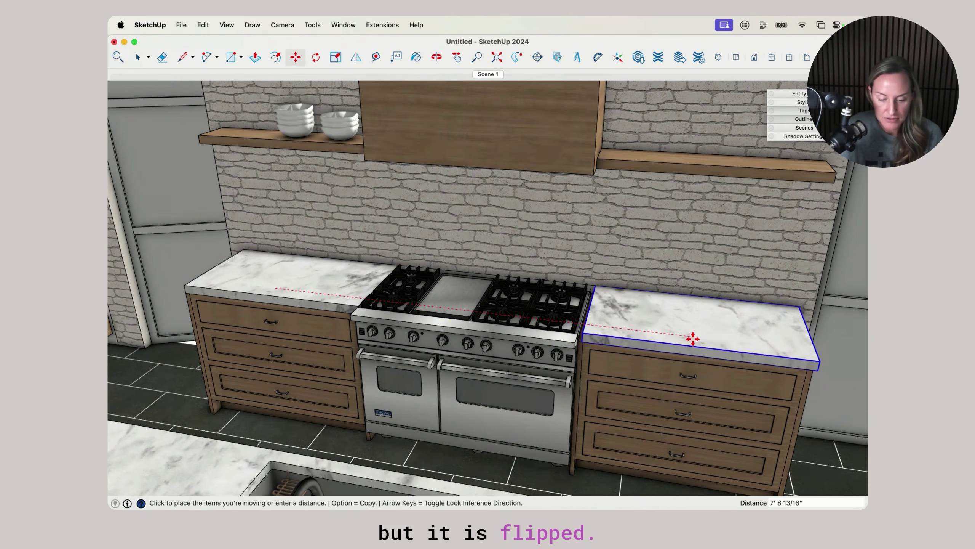
pyautogui.click(690, 339)
pyautogui.press('space')
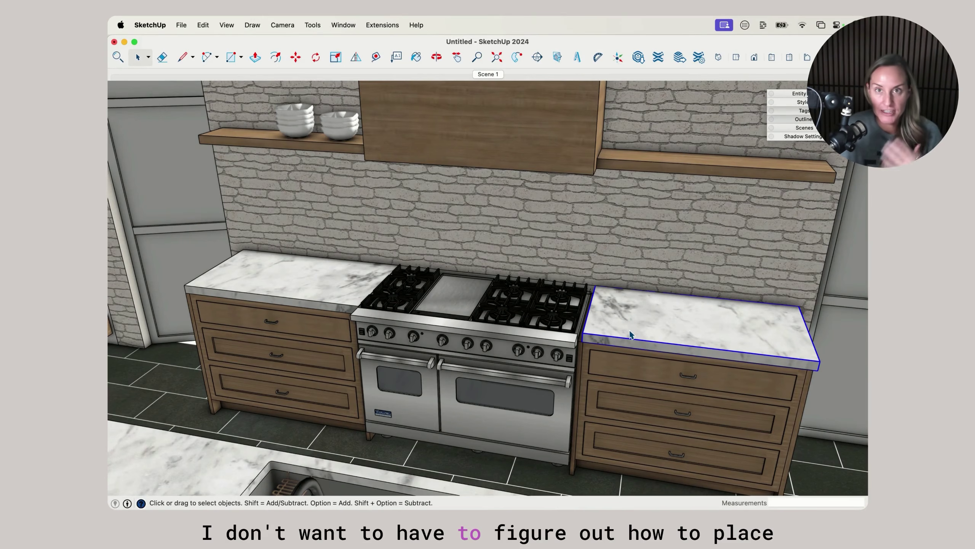
# - Delete the moved copy and mirror-copy the left countertop across the range's centre instead
pyautogui.press('Delete')
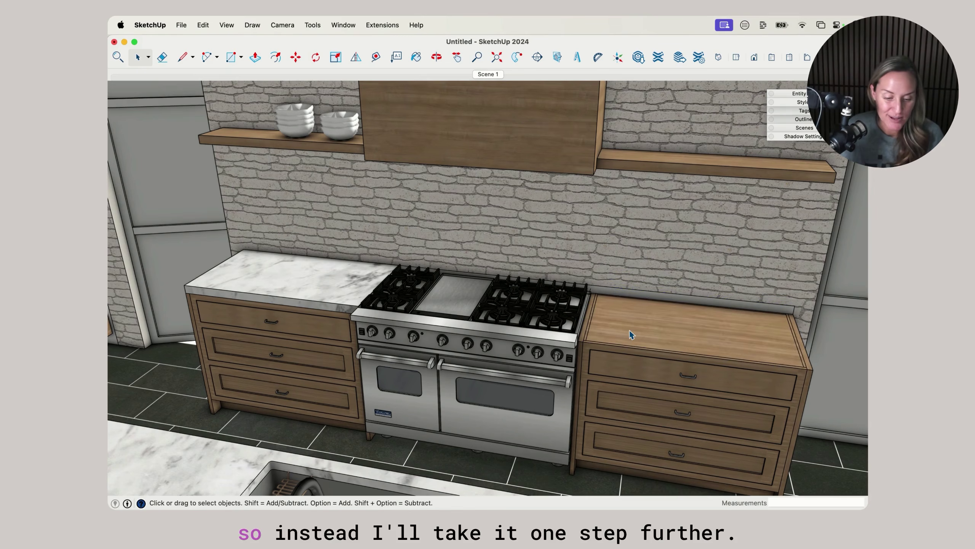
pyautogui.click(237, 289)
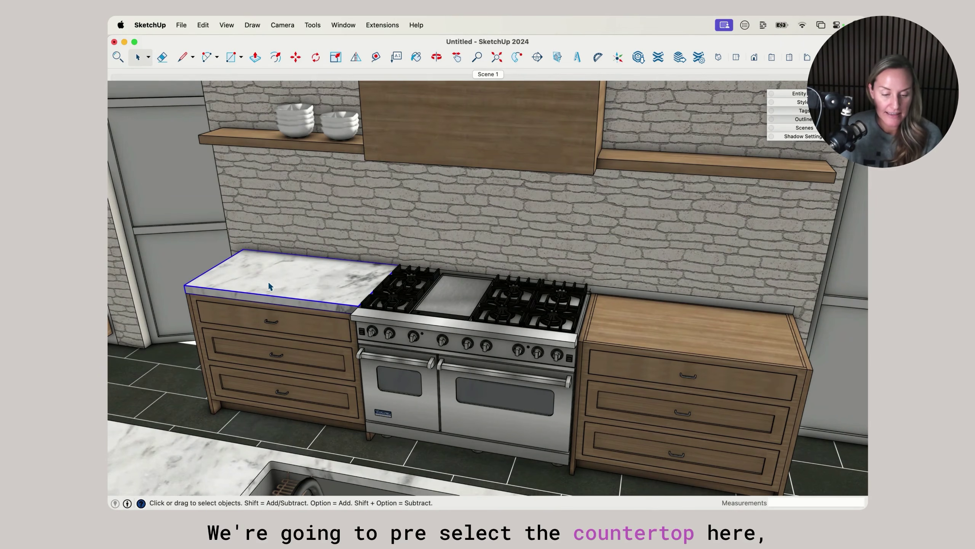
pyautogui.click(356, 58)
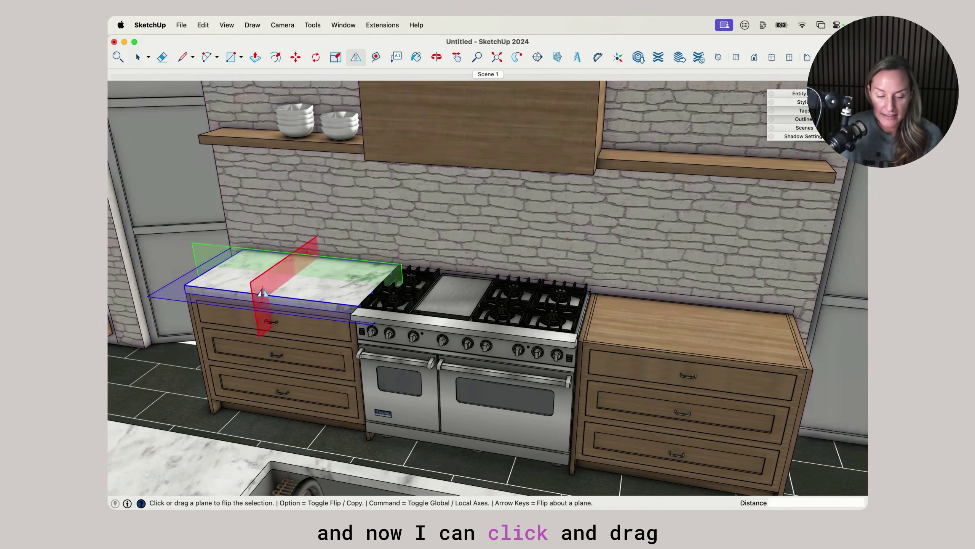
pyautogui.moveTo(260, 294); pyautogui.dragTo(456, 333)
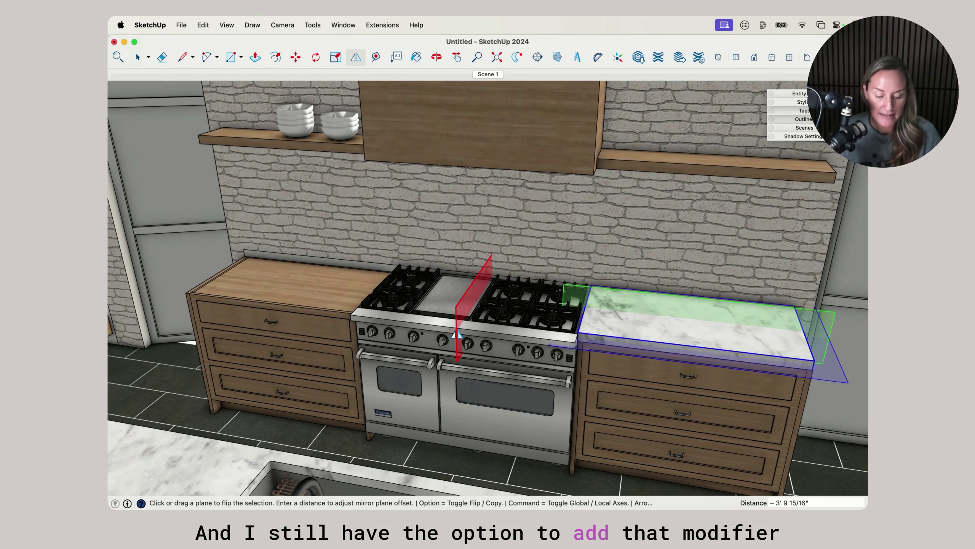
pyautogui.press('alt')
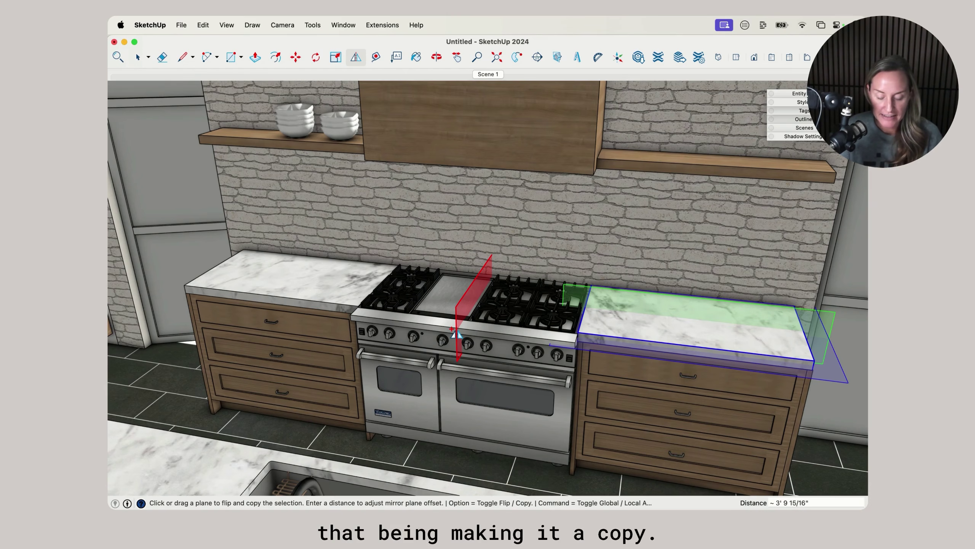
pyautogui.press('space')
# - Inspect the new copy's alignment around the range, then undo the misaligned countertop copy
pyautogui.press('o')
pyautogui.moveTo(672, 359); pyautogui.dragTo(559, 326)
pyautogui.press('space')
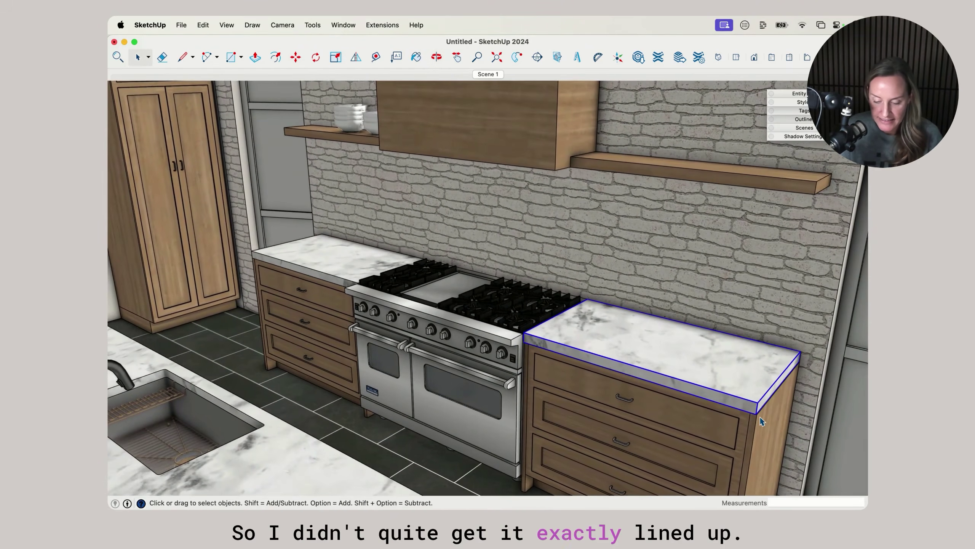
pyautogui.scroll(10, 760, 416)
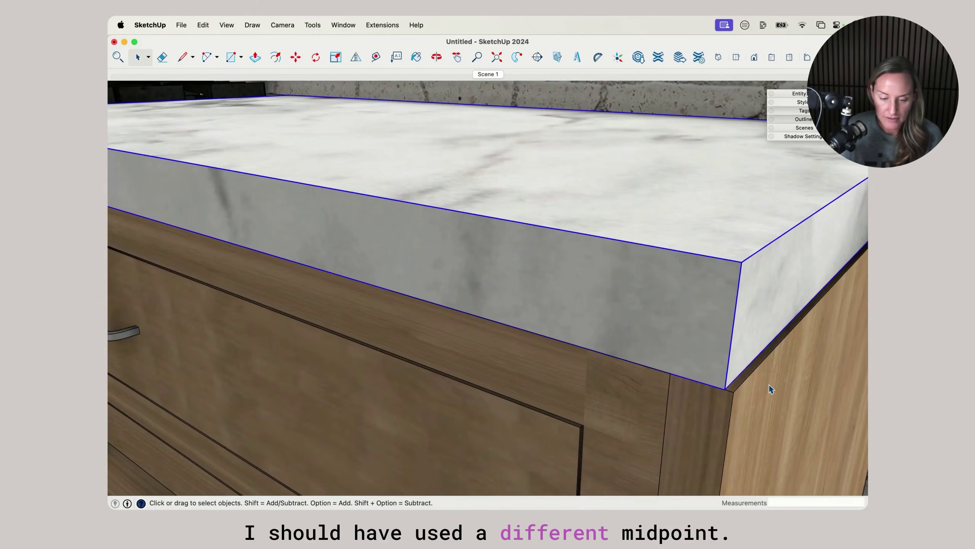
pyautogui.scroll(-10, 770, 389)
pyautogui.press('o')
pyautogui.scroll(3, 711, 352)
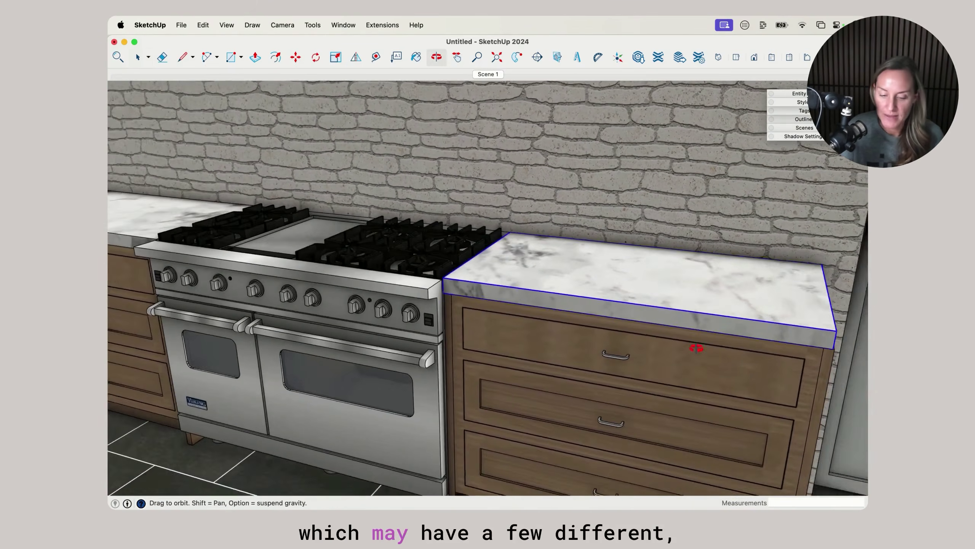
pyautogui.press('space')
pyautogui.scroll(-6, 736, 355)
pyautogui.moveTo(736, 355); pyautogui.dragTo(701, 355, button='middle')
pyautogui.scroll(4, 683, 381)
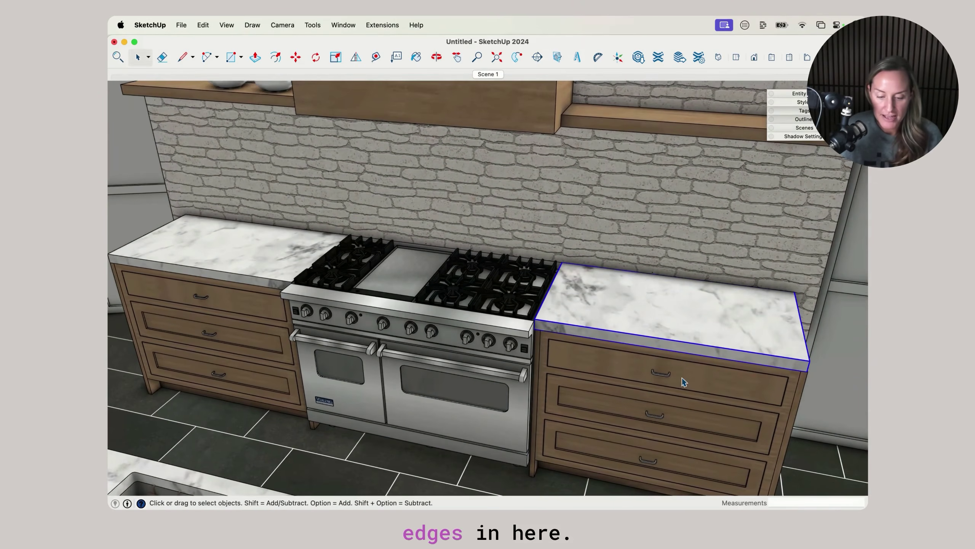
pyautogui.press('super+z')
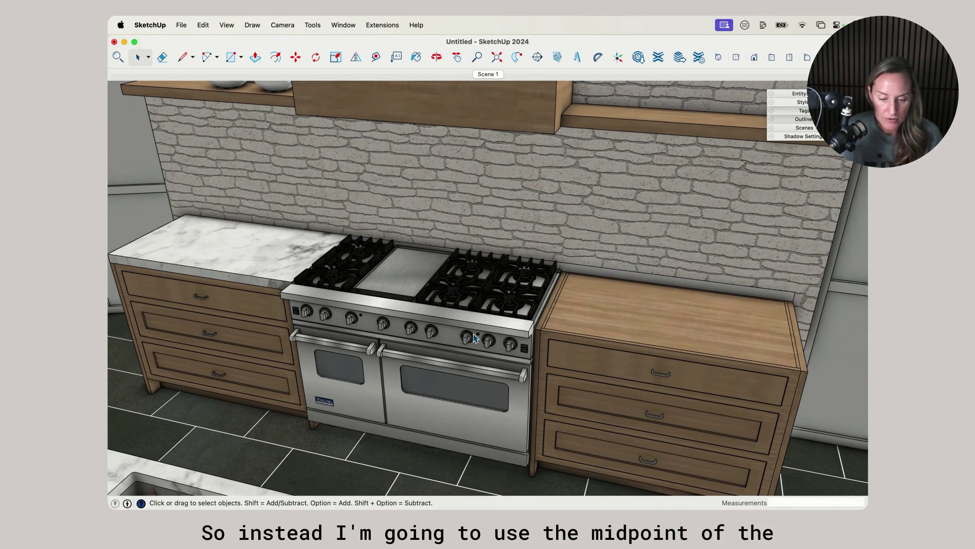
pyautogui.scroll(-2, 430, 365)
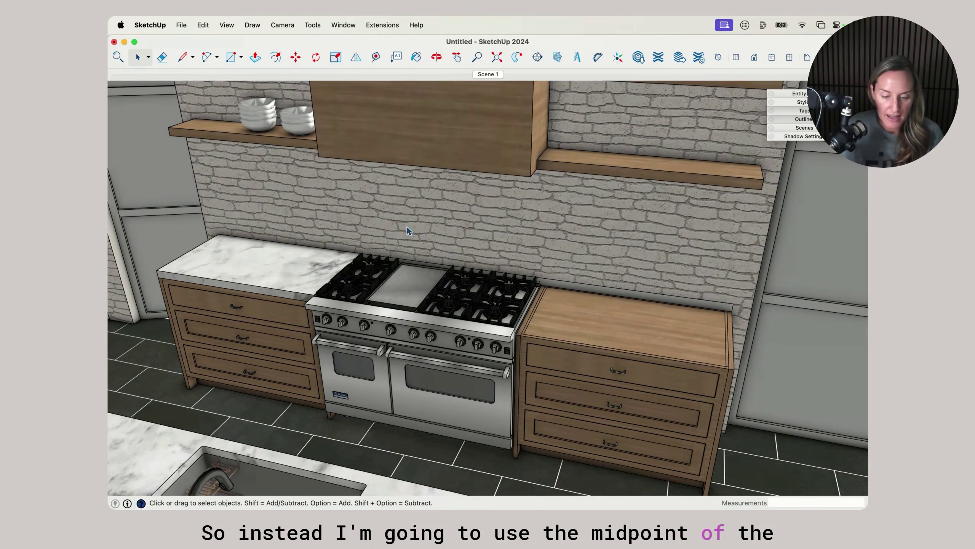
pyautogui.scroll(4, 403, 320)
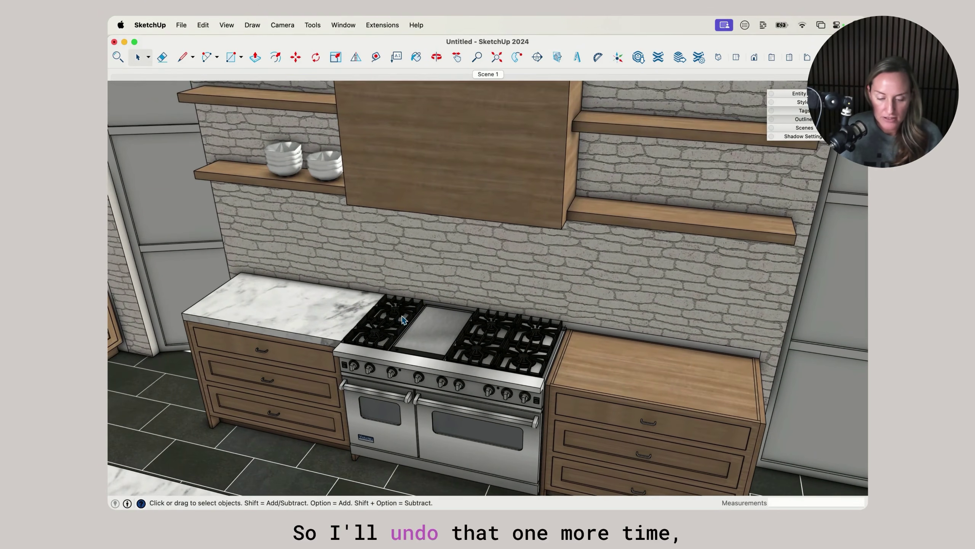
# - Mirror a copy of the left countertop about the range's midpoint, keeping the original
pyautogui.click(293, 337)
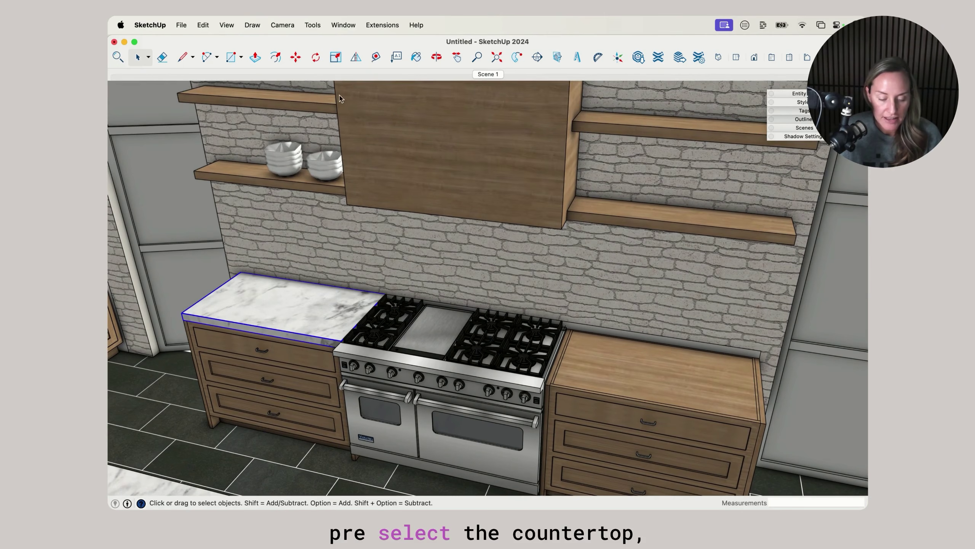
pyautogui.click(355, 58)
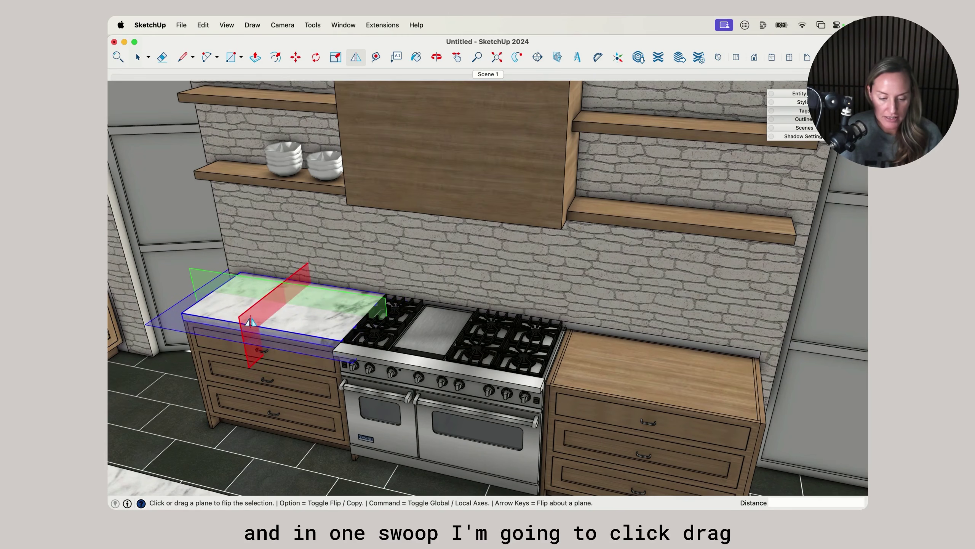
pyautogui.moveTo(250, 322); pyautogui.dragTo(449, 219)
pyautogui.press('alt')
pyautogui.press('space')
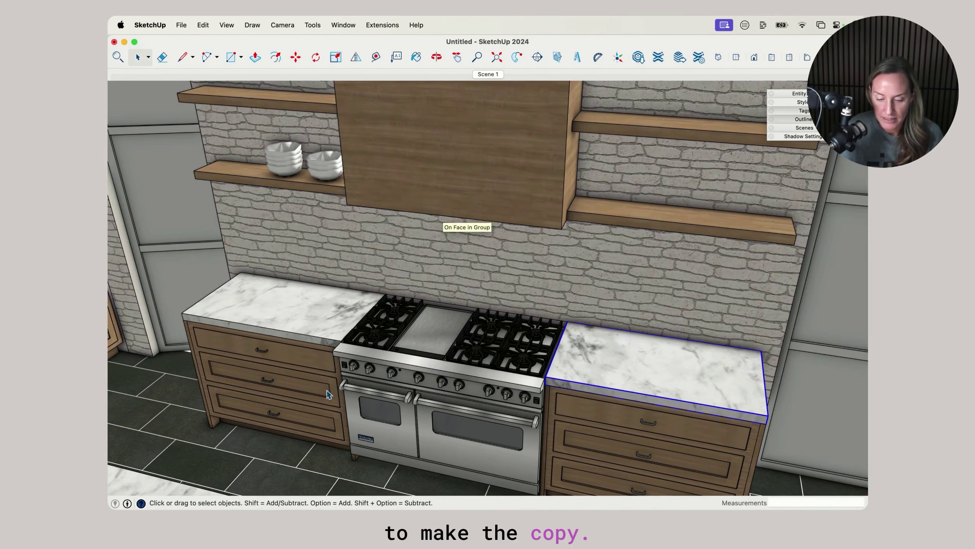
# - Inspect the copied countertop's edge beside the stove, ending facing the stove wall and shelves
pyautogui.scroll(3, 732, 429)
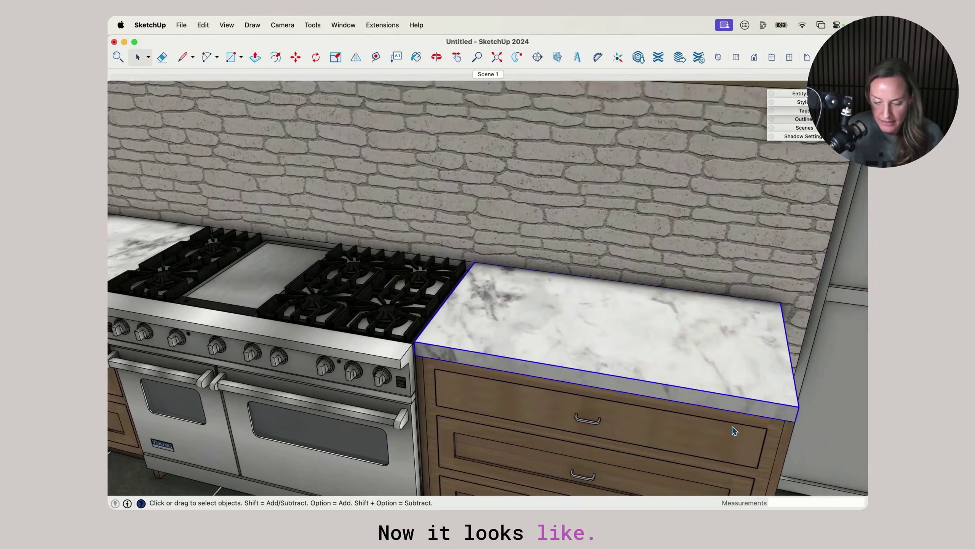
pyautogui.moveTo(732, 429); pyautogui.dragTo(483, 326, button='middle')
pyautogui.scroll(6, 694, 377)
pyautogui.scroll(-5, 693, 387)
pyautogui.scroll(2, 618, 309)
pyautogui.scroll(3, 651, 375)
pyautogui.scroll(-3, 483, 326)
pyautogui.moveTo(617, 318); pyautogui.dragTo(562, 262, button='middle')
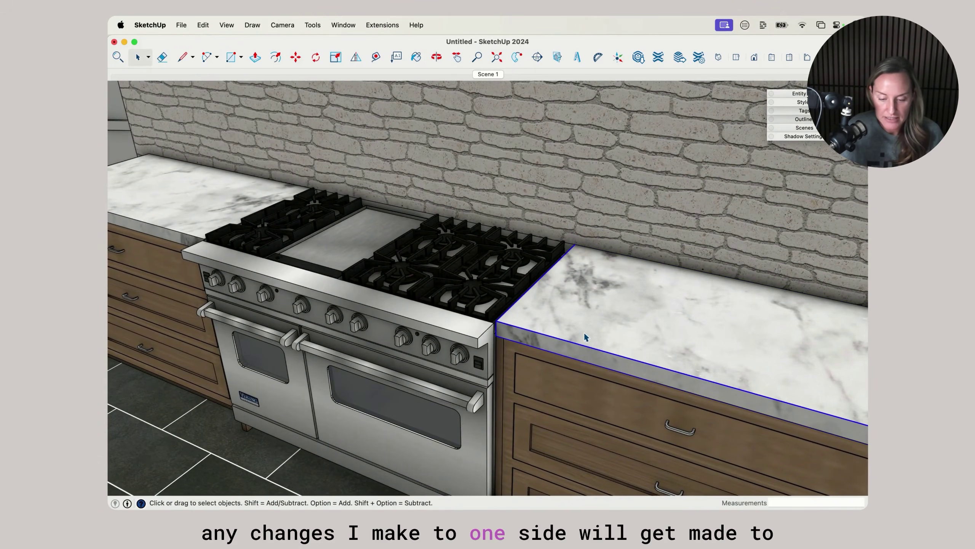
pyautogui.moveTo(585, 337); pyautogui.dragTo(618, 334, button='middle')
pyautogui.scroll(-3, 629, 344)
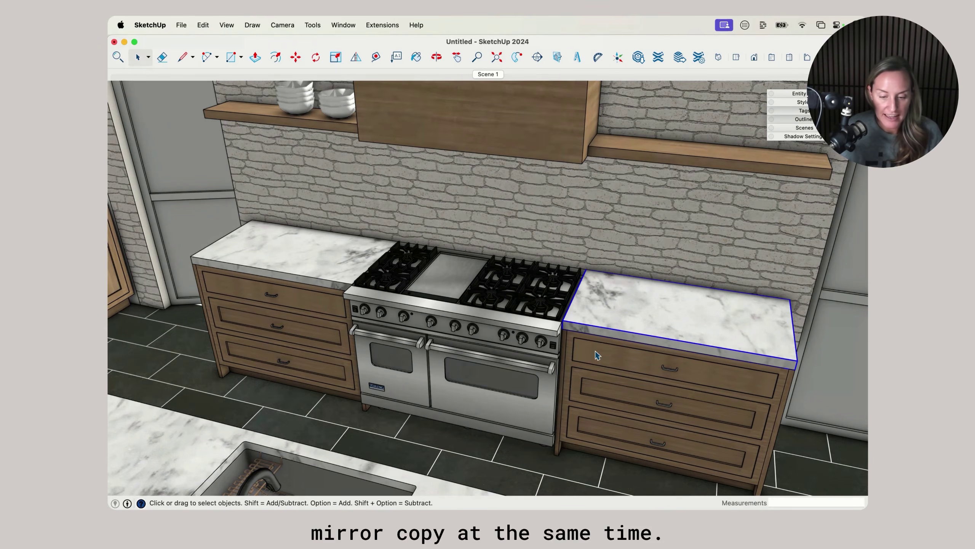
pyautogui.scroll(-2, 597, 355)
pyautogui.moveTo(593, 350); pyautogui.dragTo(525, 303, button='middle')
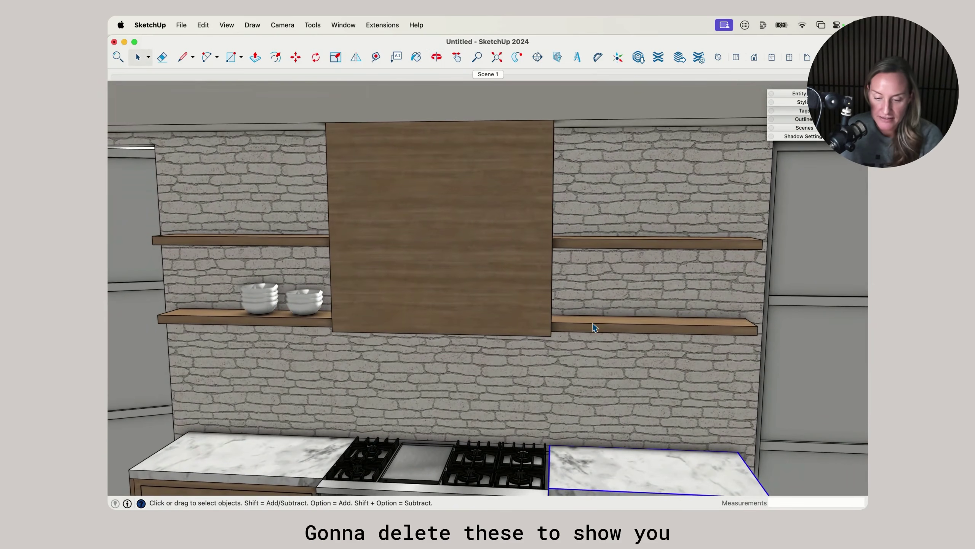
# - Delete the lower and upper shelves right of the hood
pyautogui.click(594, 326)
pyautogui.press('Delete')
pyautogui.click(604, 244)
pyautogui.press('Delete')
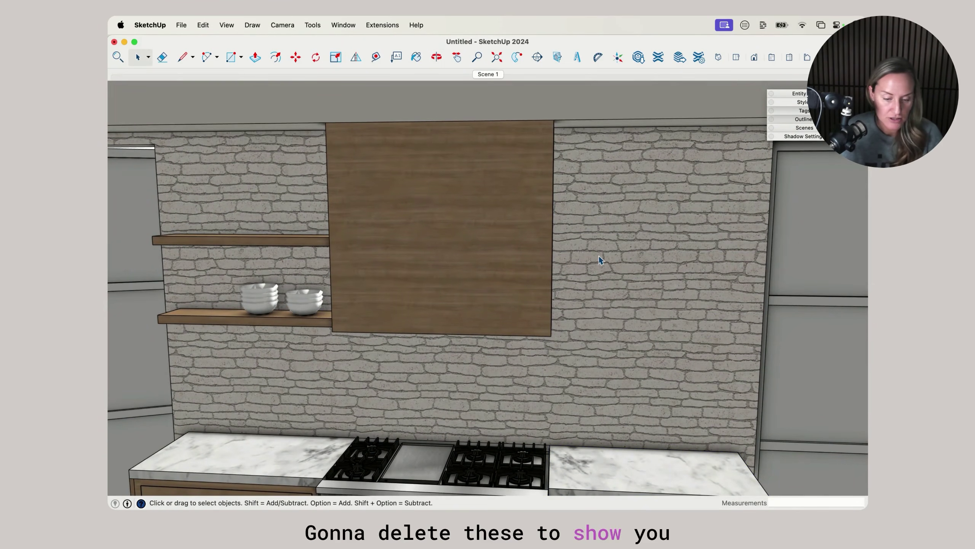
# - Mirror-copy both left shelves about the hood's bottom midpoint to the right side
pyautogui.click(291, 241)
pyautogui.keyDown('shift'); pyautogui.click(234, 326); pyautogui.keyUp('shift')
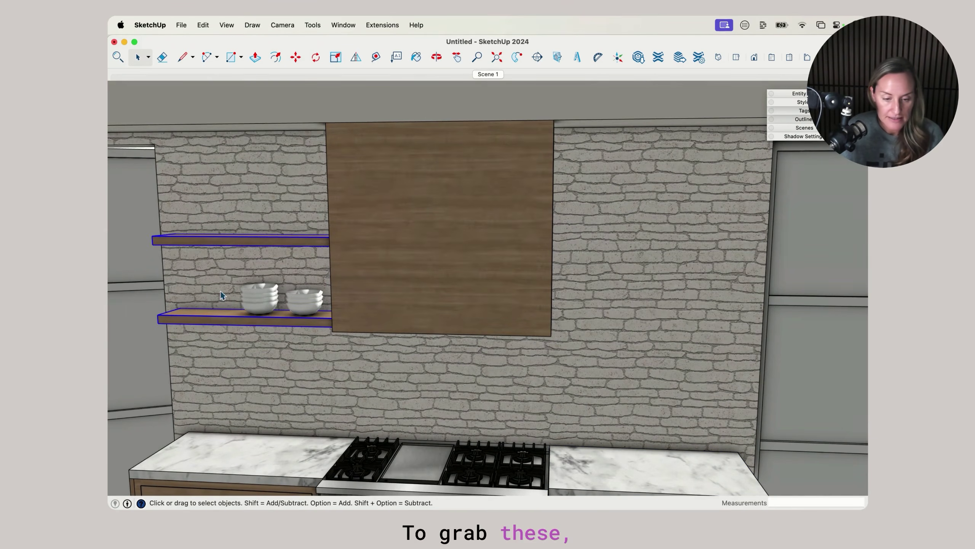
pyautogui.click(356, 58)
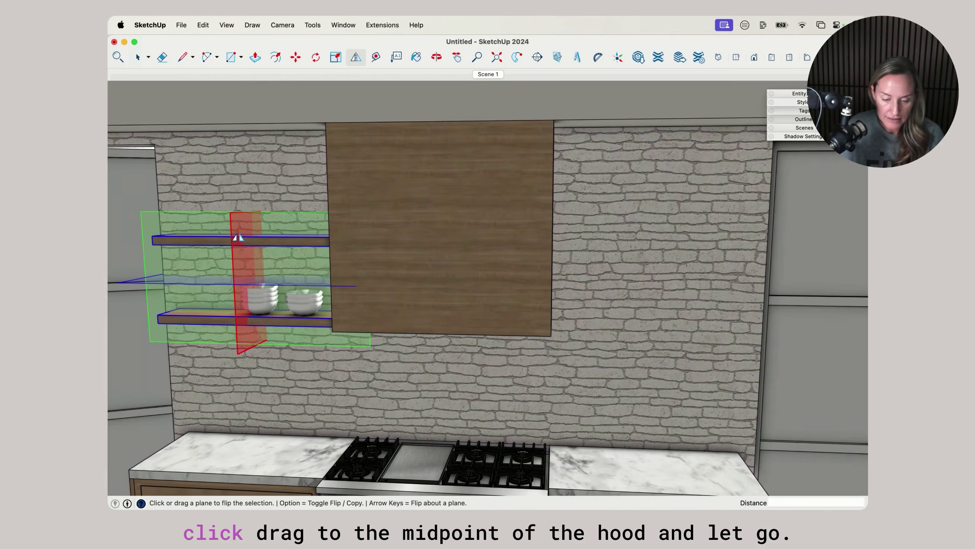
pyautogui.moveTo(238, 237); pyautogui.dragTo(441, 341)
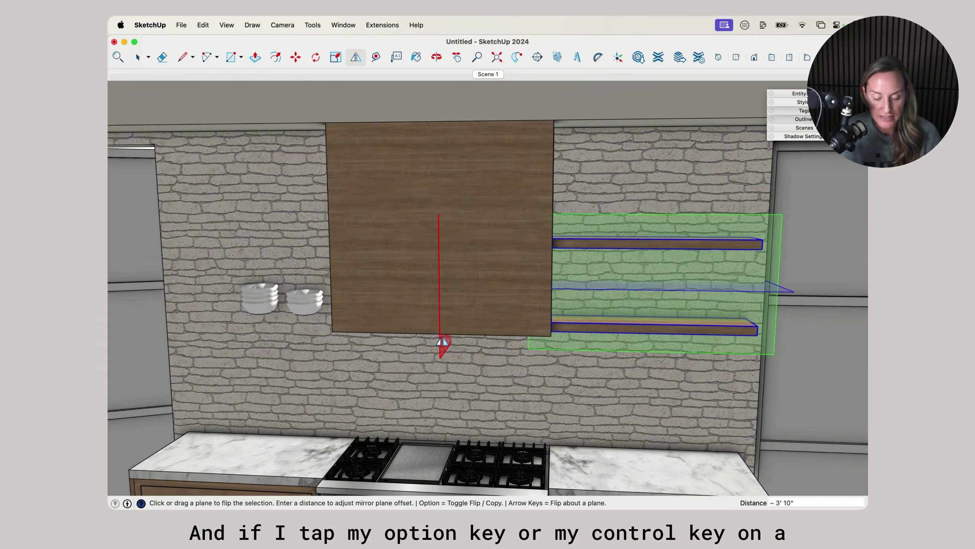
pyautogui.press('alt')
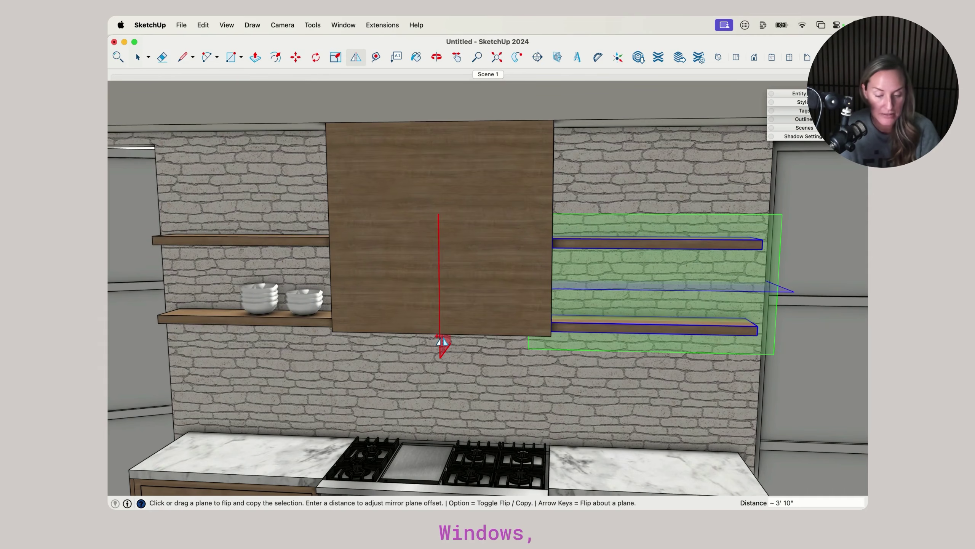
pyautogui.press('space')
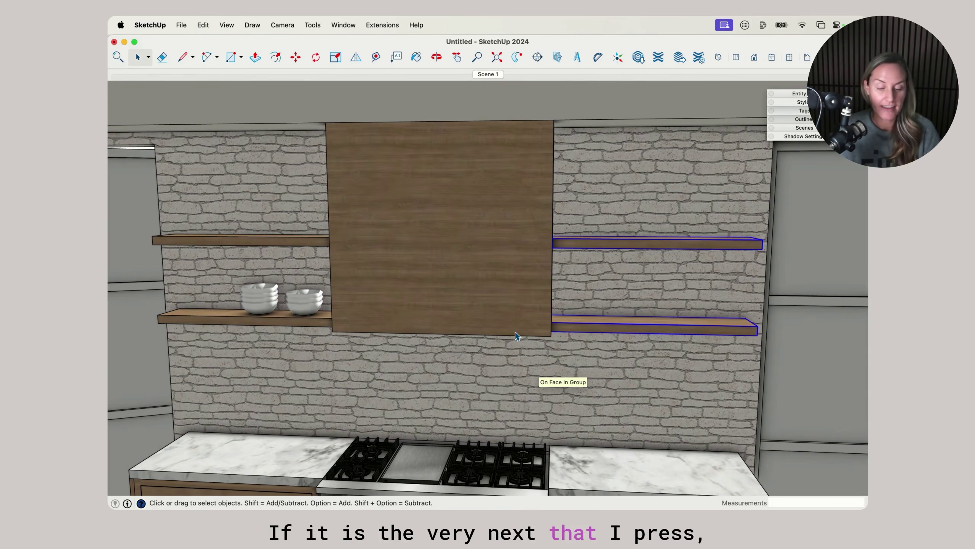
pyautogui.moveTo(515, 331); pyautogui.dragTo(404, 321, button='middle')
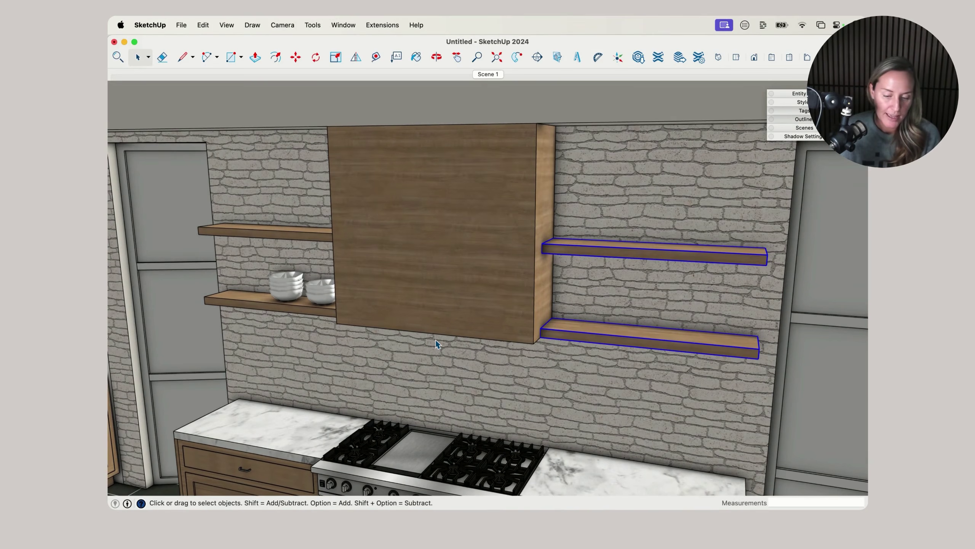
pyautogui.scroll(-2, 436, 340)
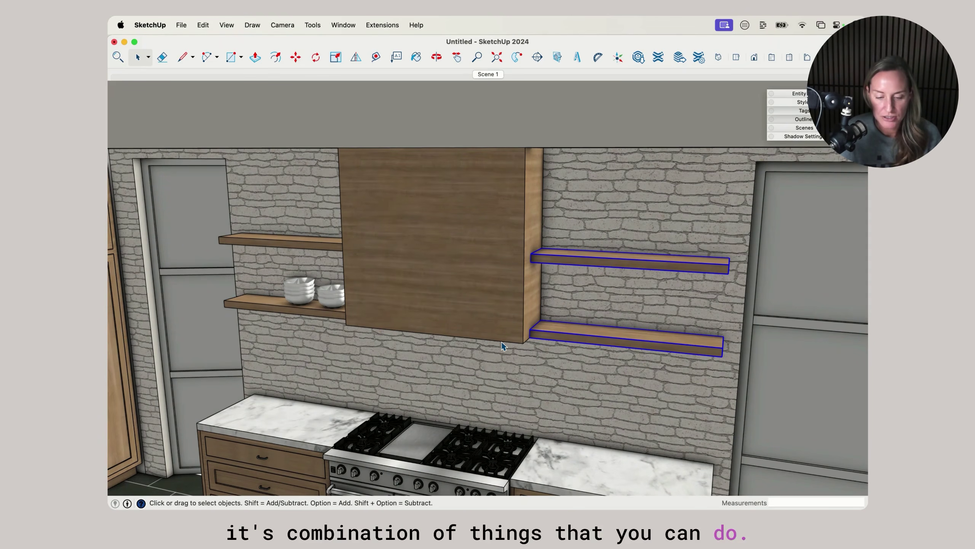
pyautogui.moveTo(502, 346); pyautogui.dragTo(540, 319, button='middle')
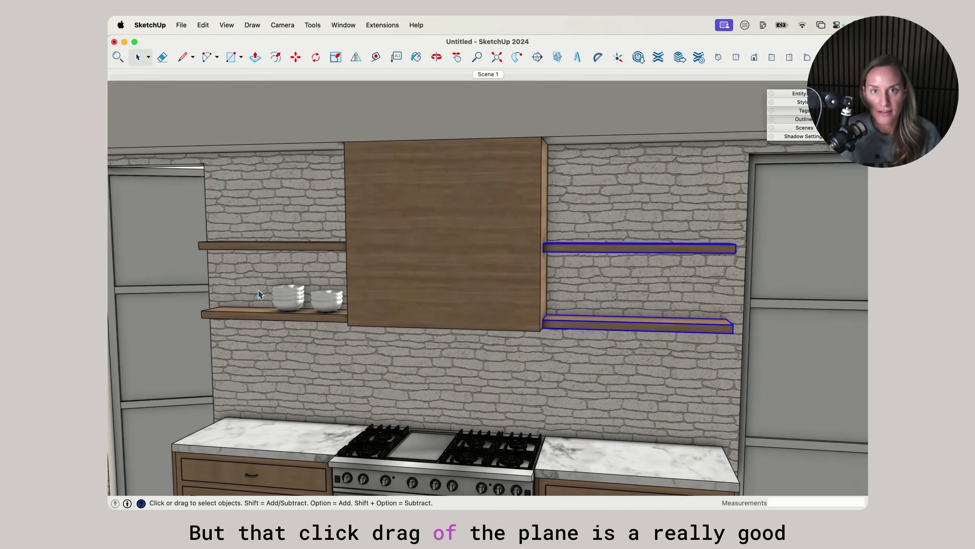